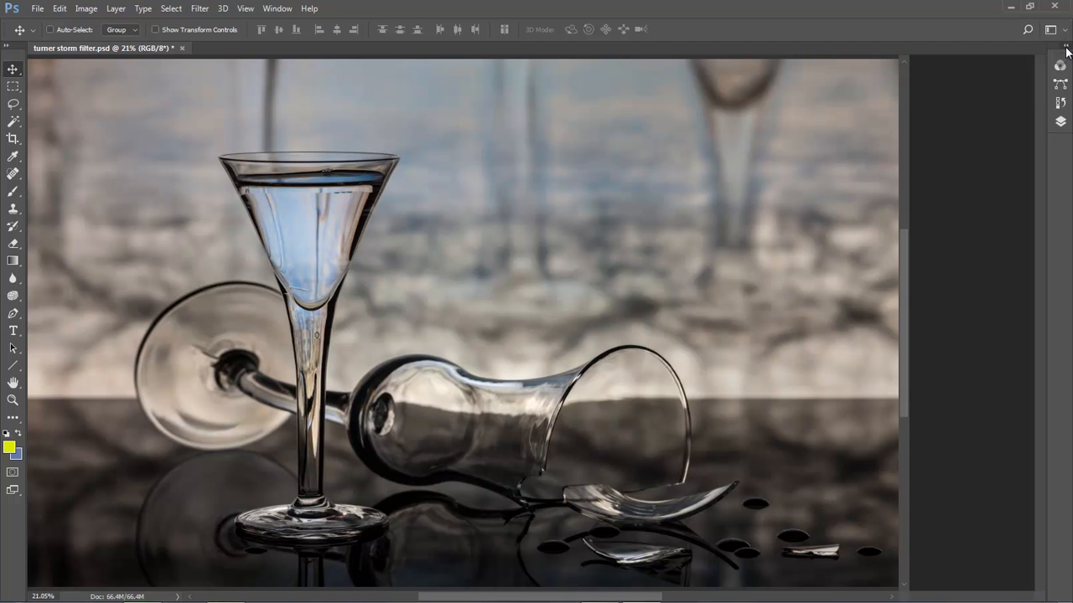
Fit the whole image in view and duplicate the Background layer.
{"action": "key", "text": "ctrl+0"}
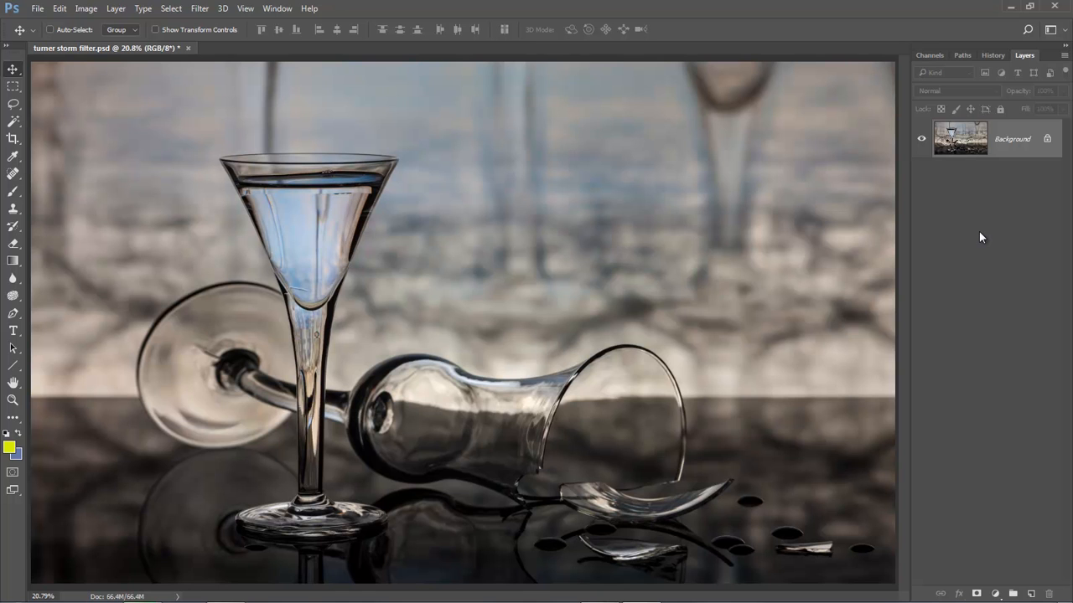
{"action": "key", "text": "ctrl"}
{"action": "key", "text": "ctrl+j"}
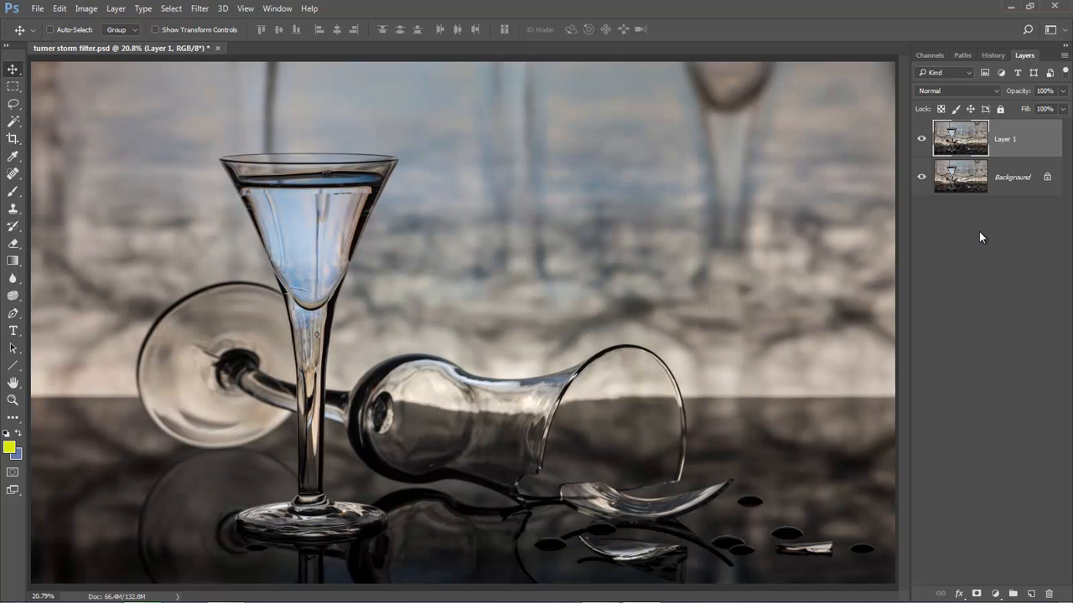
Open the duplicated layer in the Topaz Impression 2 filter and decline the offered update.
{"action": "left_click", "coordinate": [201, 9]}
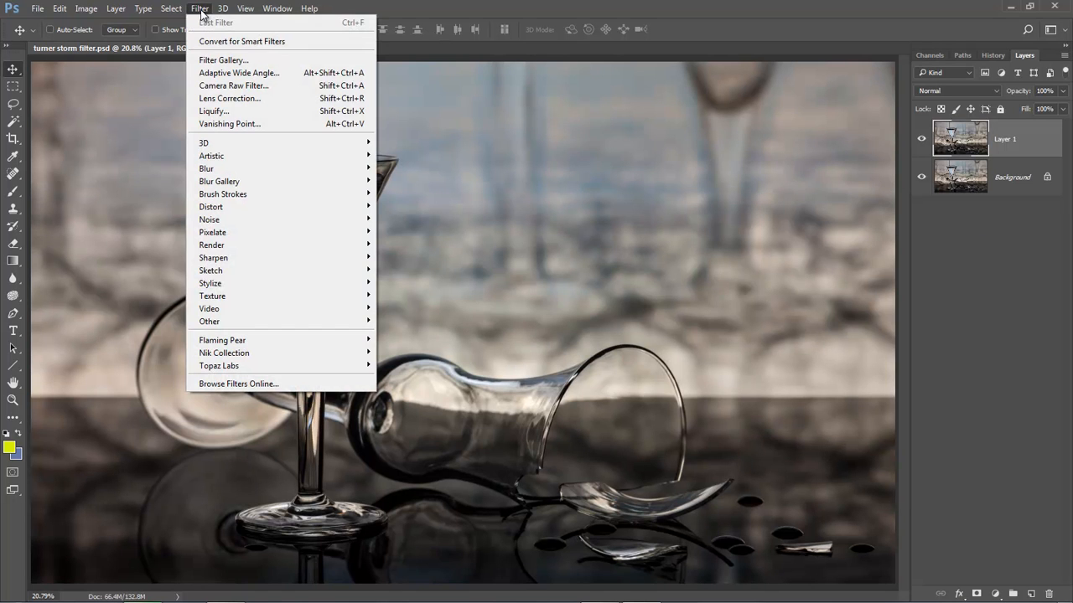
{"action": "mouse_move", "coordinate": [230, 370]}
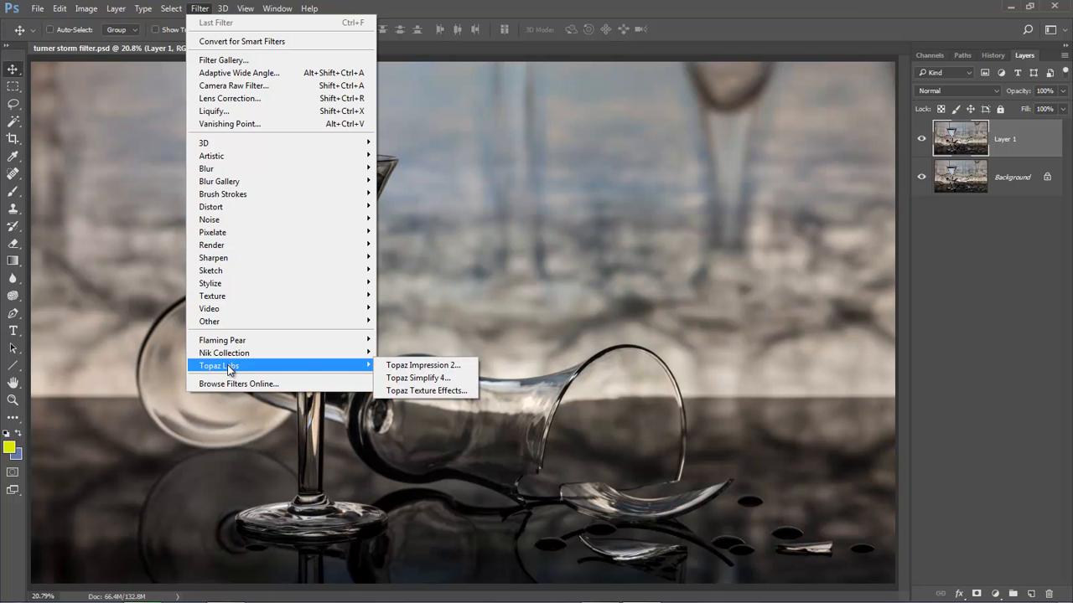
{"action": "left_click", "coordinate": [419, 368]}
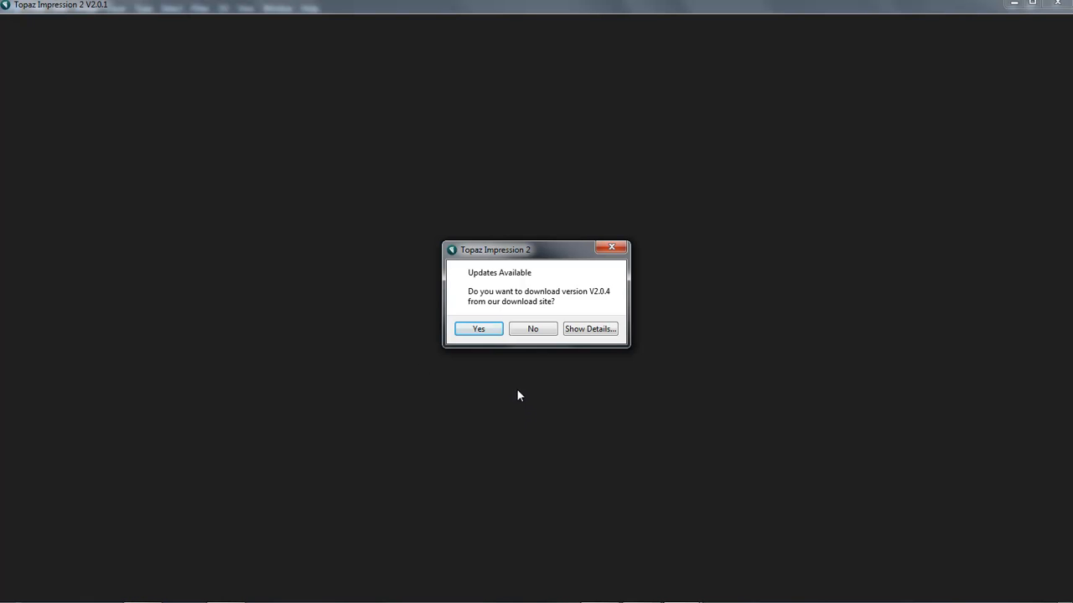
{"action": "left_click", "coordinate": [534, 331]}
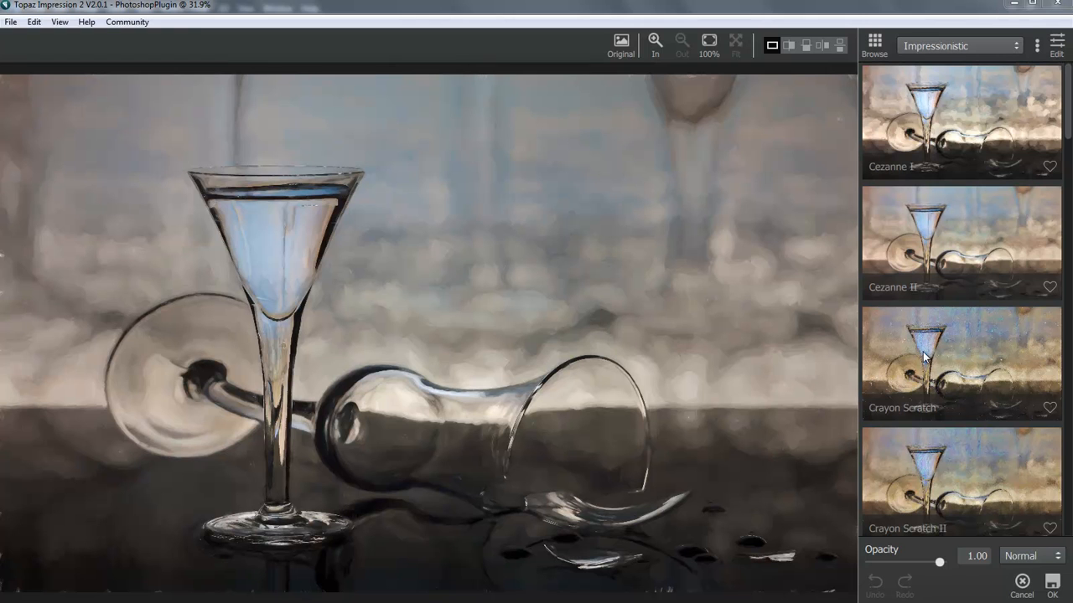
Preview the Impressionistic presets Crayon Scratch, Crayon Scratch II, Fabic Weave BB1, Impasto BB1 and Impasto Fingerpaint on the image.
{"action": "left_click", "coordinate": [949, 358]}
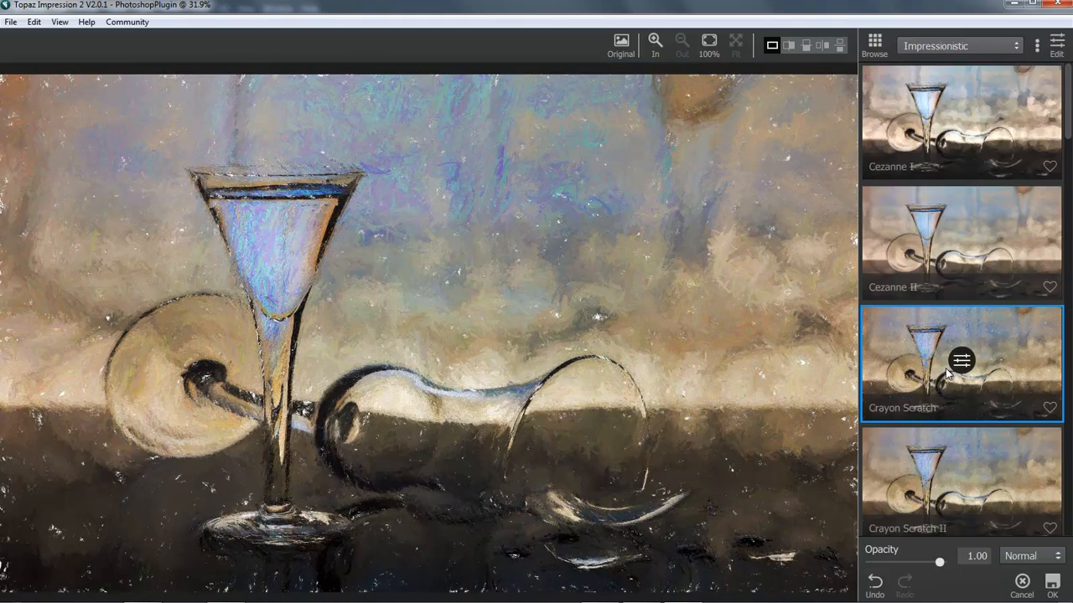
{"action": "left_click", "coordinate": [963, 472]}
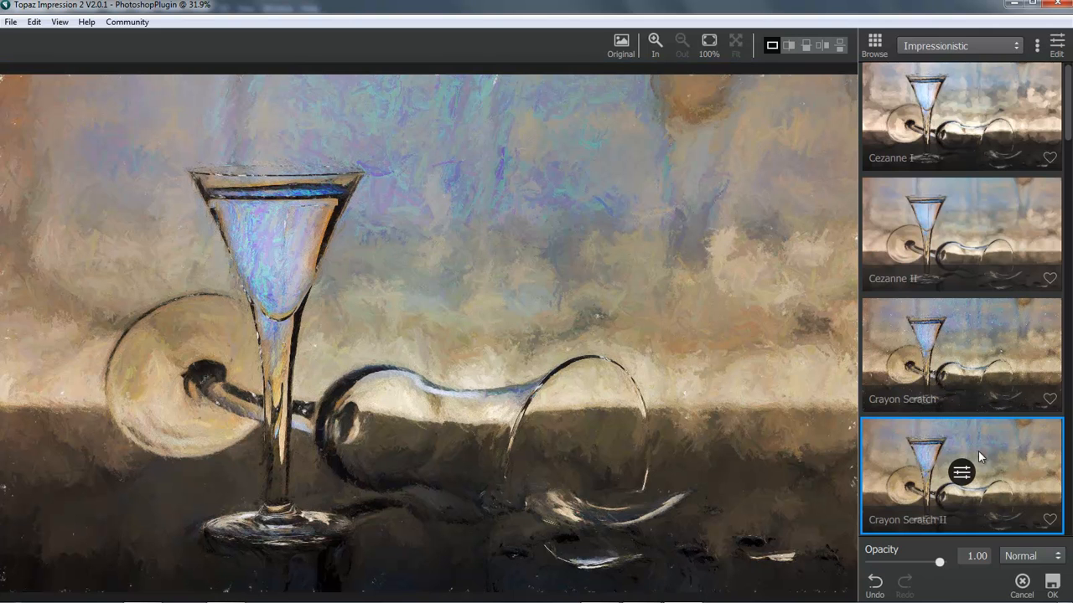
{"action": "left_click_drag", "start_coordinate": [1069, 125], "coordinate": [1047, 200]}
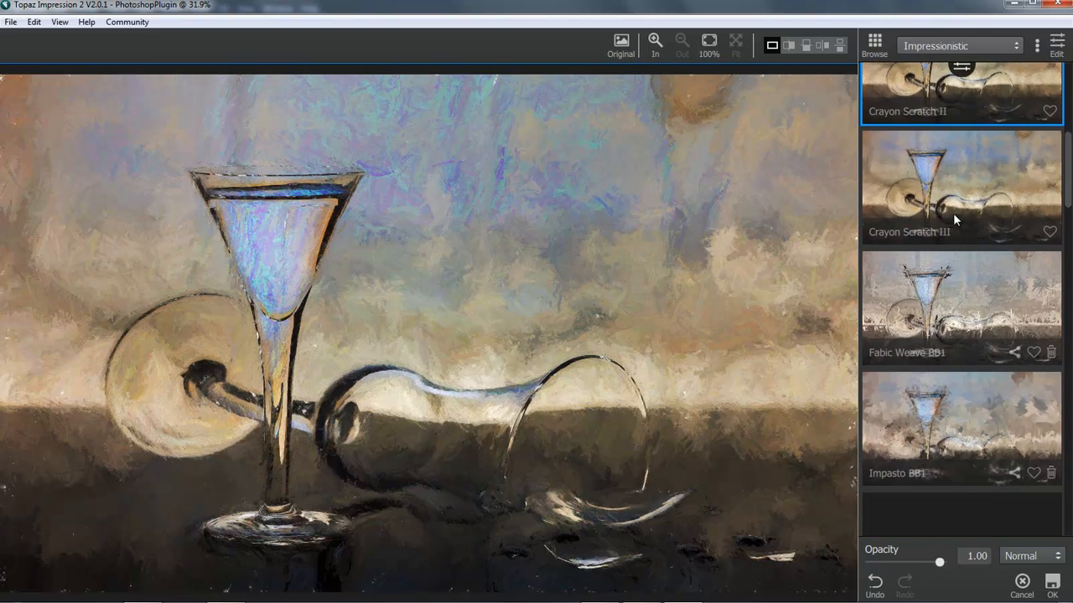
{"action": "left_click", "coordinate": [941, 326]}
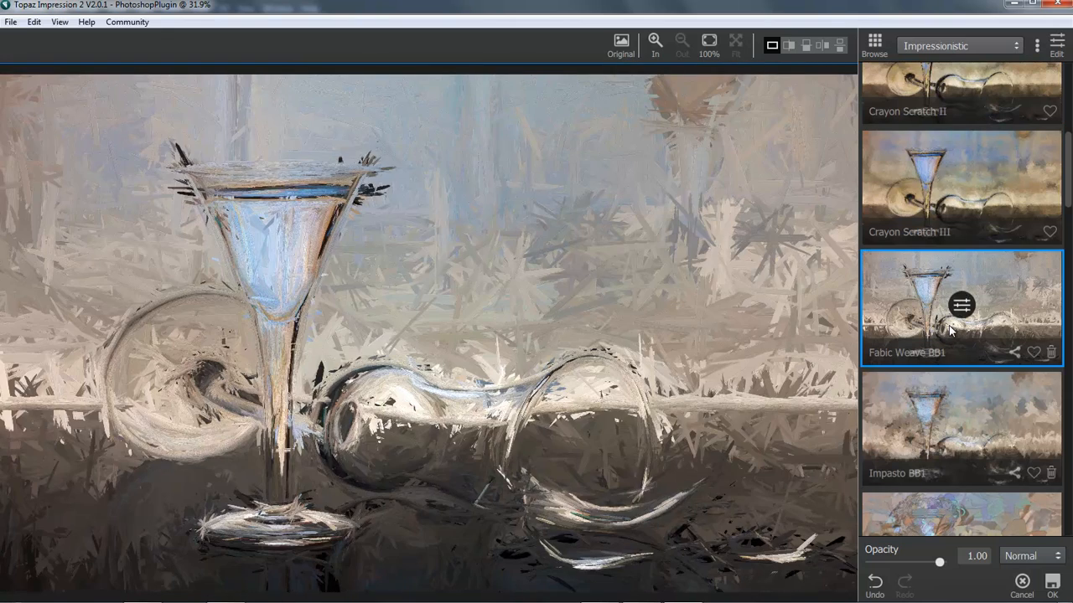
{"action": "left_click", "coordinate": [953, 438]}
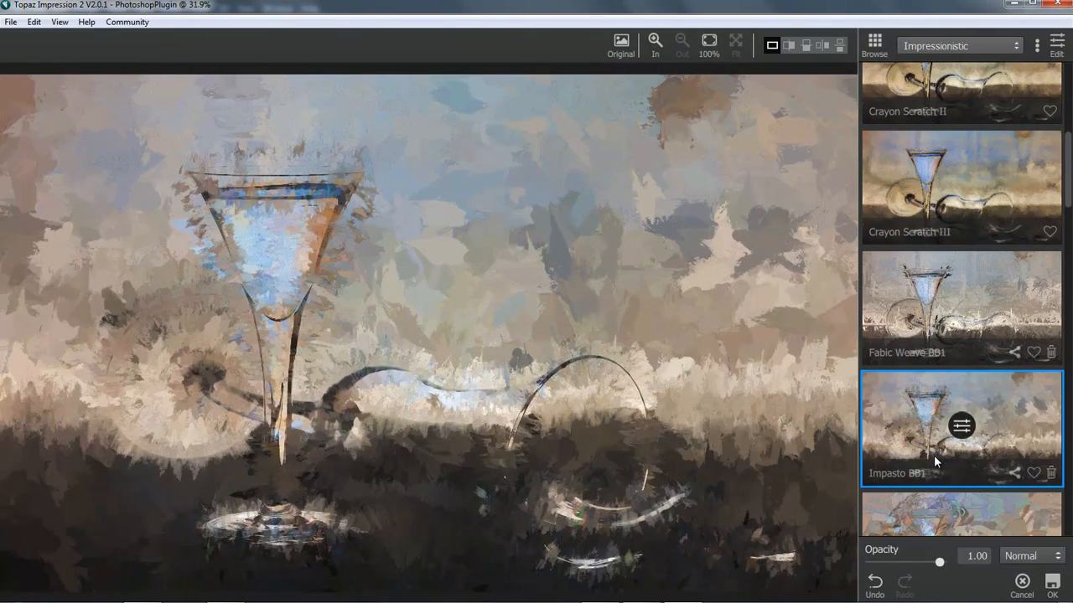
{"action": "left_click_drag", "start_coordinate": [1070, 180], "coordinate": [1059, 242]}
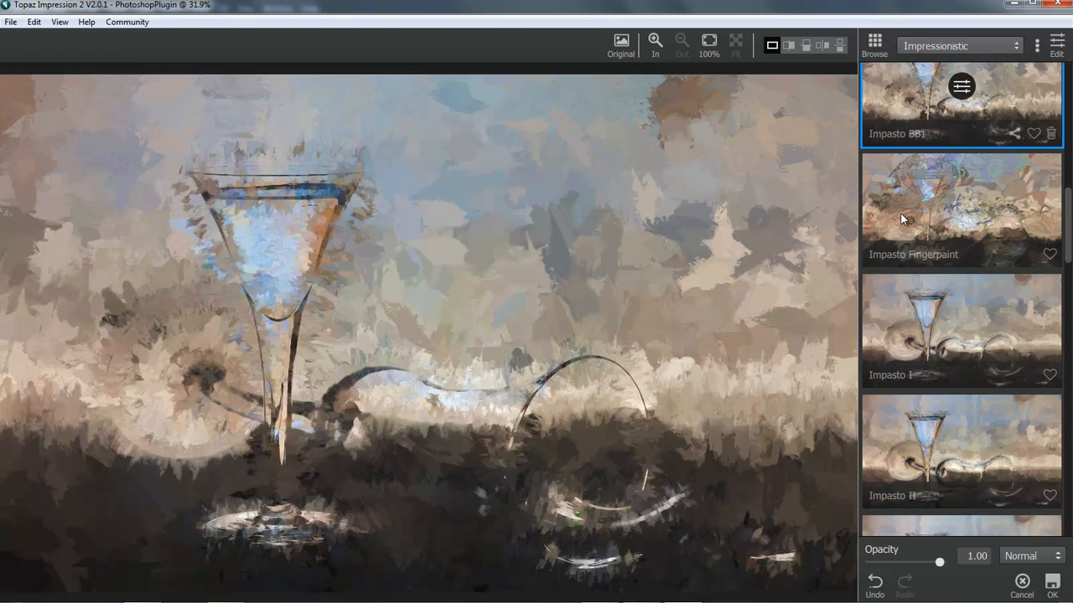
{"action": "left_click", "coordinate": [914, 195]}
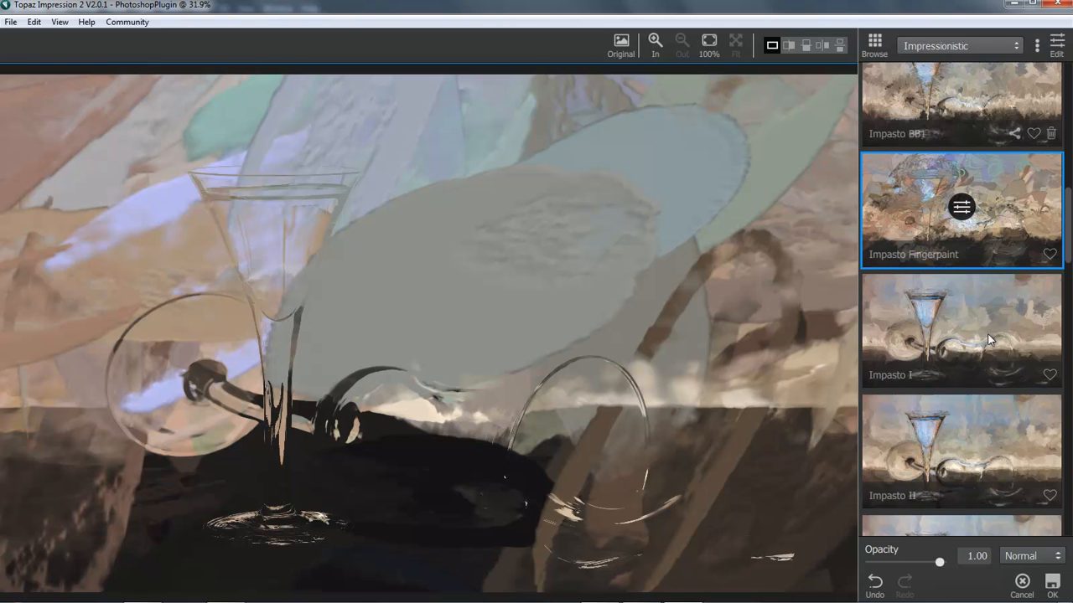
{"action": "left_click_drag", "start_coordinate": [1066, 225], "coordinate": [1061, 268]}
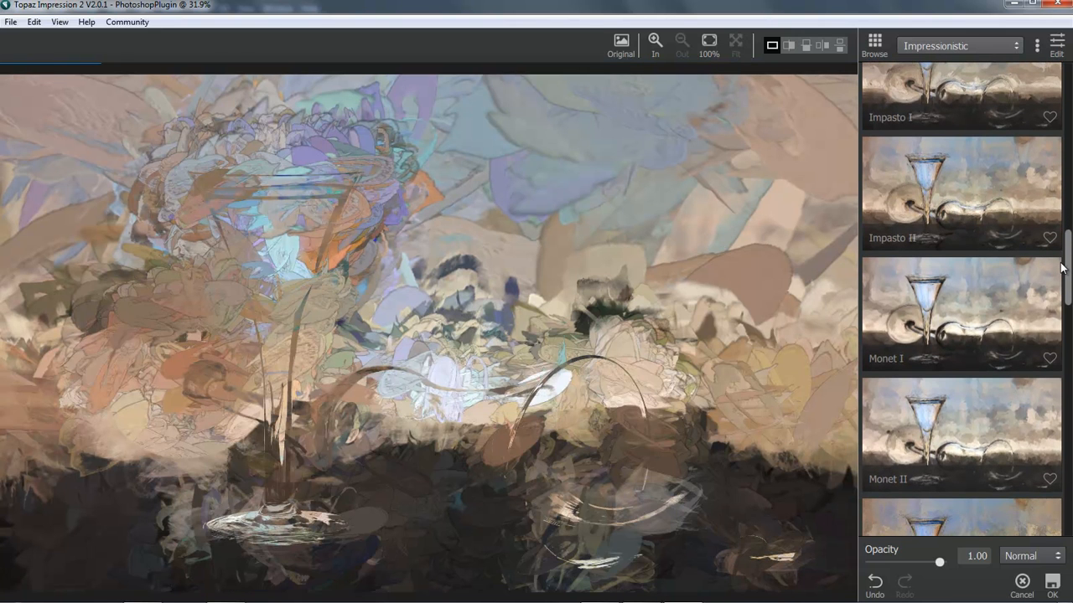
{"action": "mouse_move", "coordinate": [1062, 267]}
{"action": "left_mouse_down"}
{"action": "mouse_move", "coordinate": [1066, 506]}
{"action": "mouse_move", "coordinate": [1066, 424]}
{"action": "left_mouse_up"}
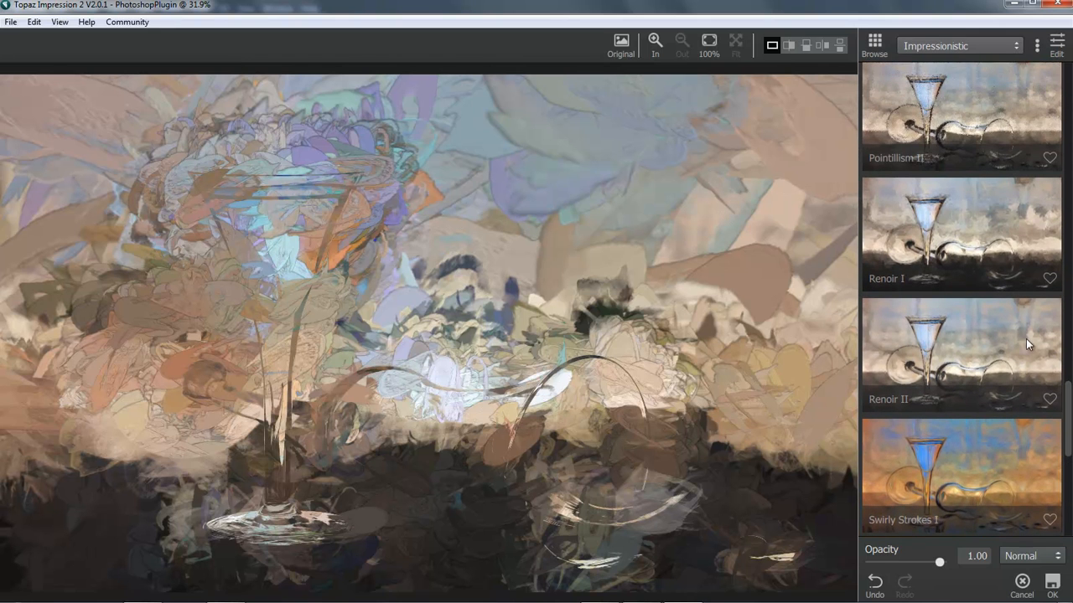
Compare Turner Storms I, Turner Storms II and Turner Sunset I in the Painting category, and apply Turner Storms I to the layer.
{"action": "left_click", "coordinate": [1018, 49]}
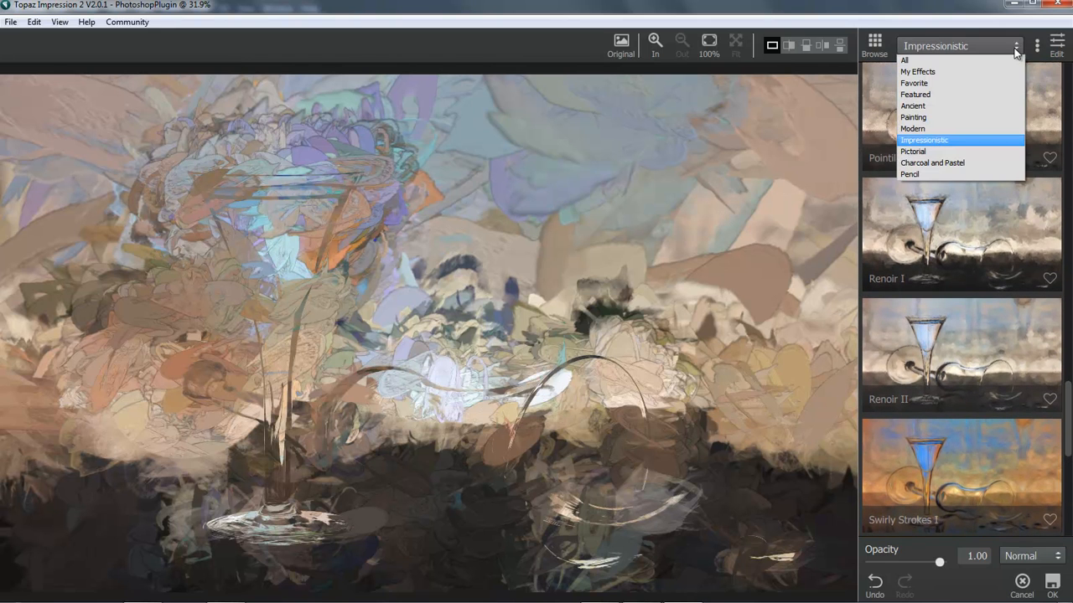
{"action": "left_click", "coordinate": [928, 118]}
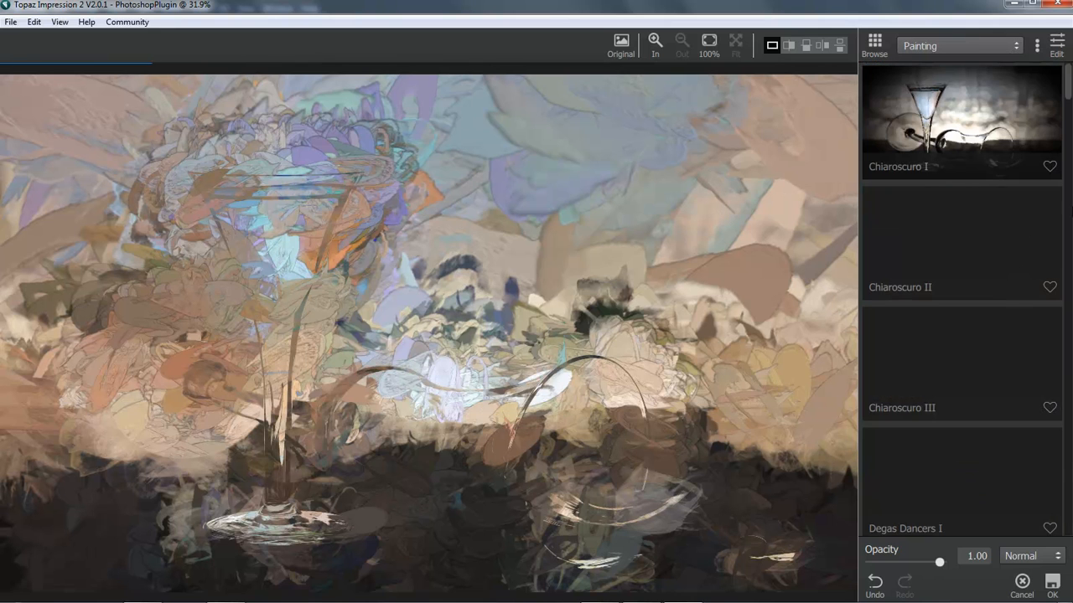
{"action": "left_click_drag", "start_coordinate": [1067, 92], "coordinate": [1070, 472]}
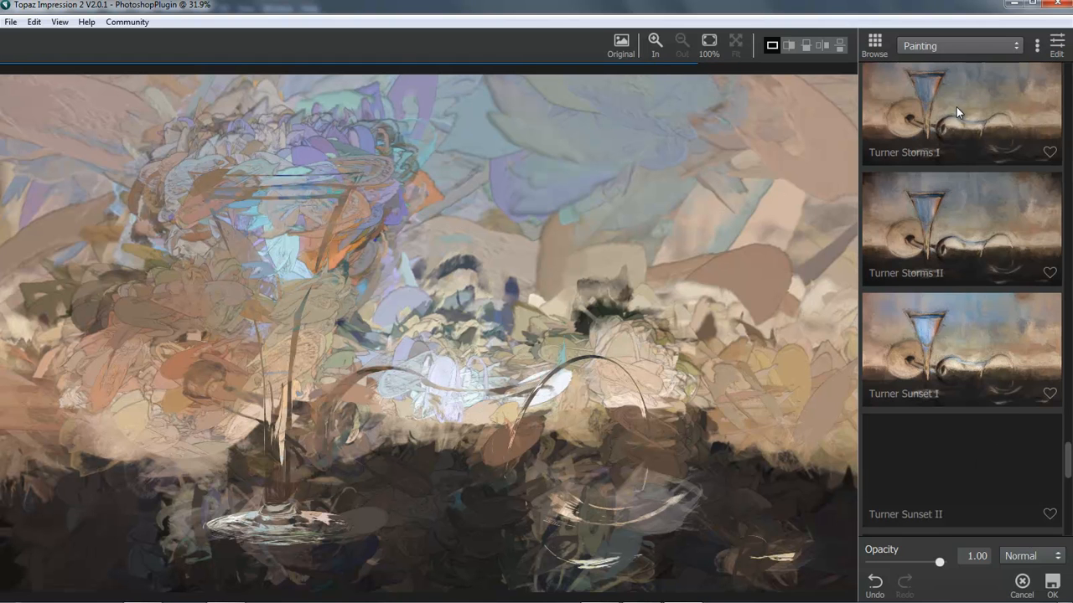
{"action": "left_click", "coordinate": [972, 143]}
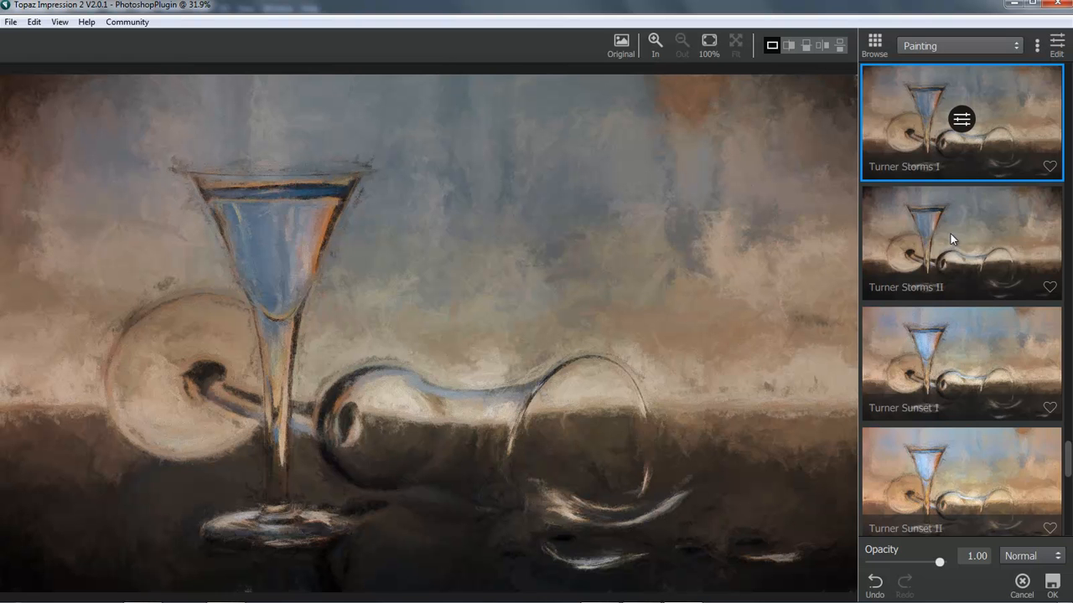
{"action": "left_click", "coordinate": [953, 235]}
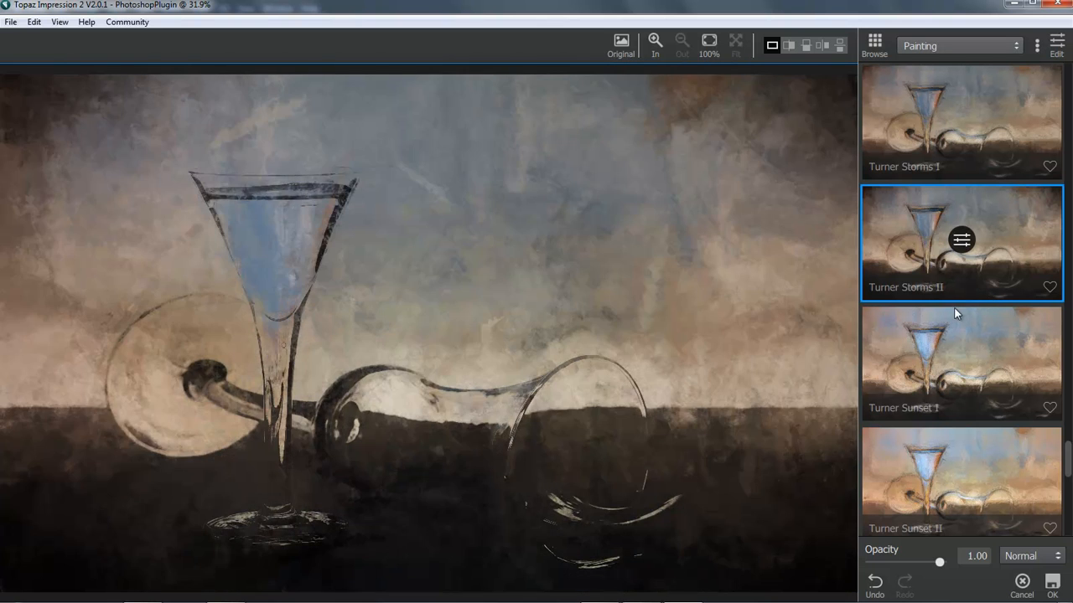
{"action": "left_click", "coordinate": [944, 362]}
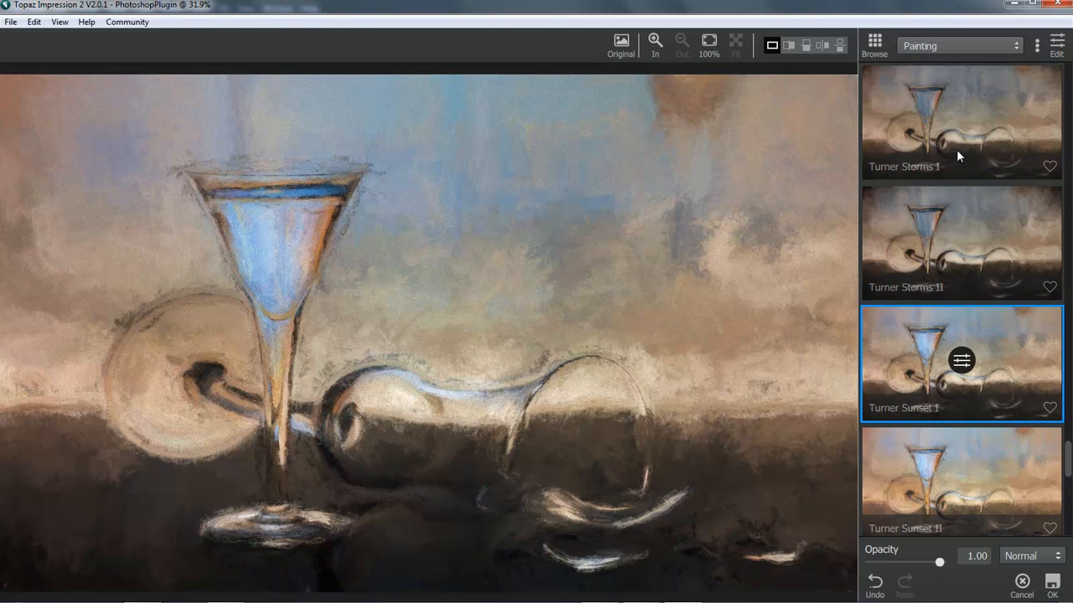
{"action": "left_click", "coordinate": [953, 137]}
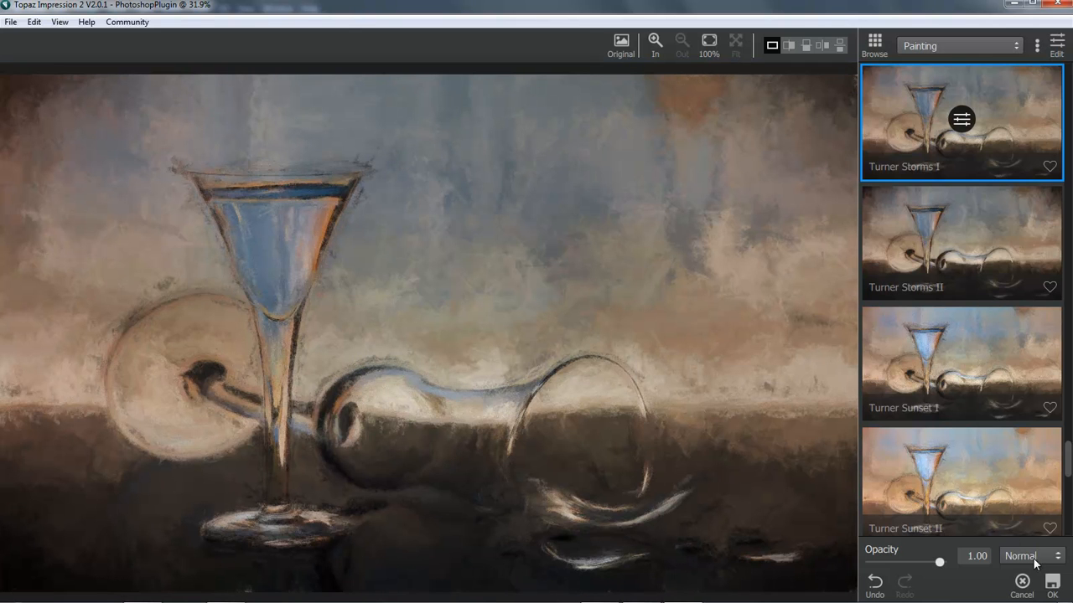
{"action": "left_click", "coordinate": [1051, 587]}
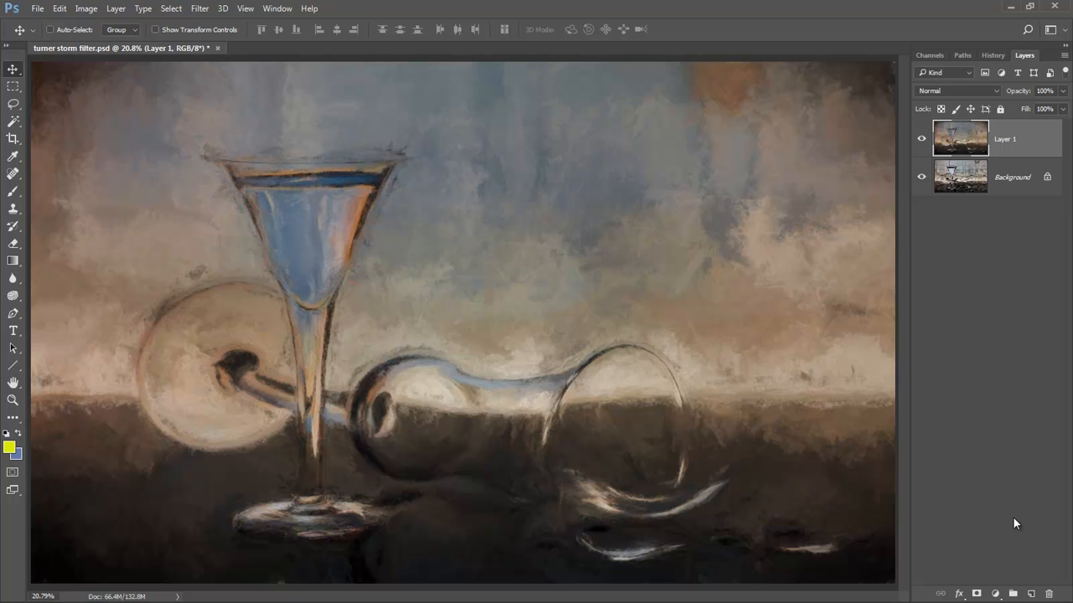
Toggle the visibility of Layer 1 to compare the painted effect with the original photo.
{"action": "left_click", "coordinate": [921, 138]}
{"action": "left_click", "coordinate": [921, 138]}
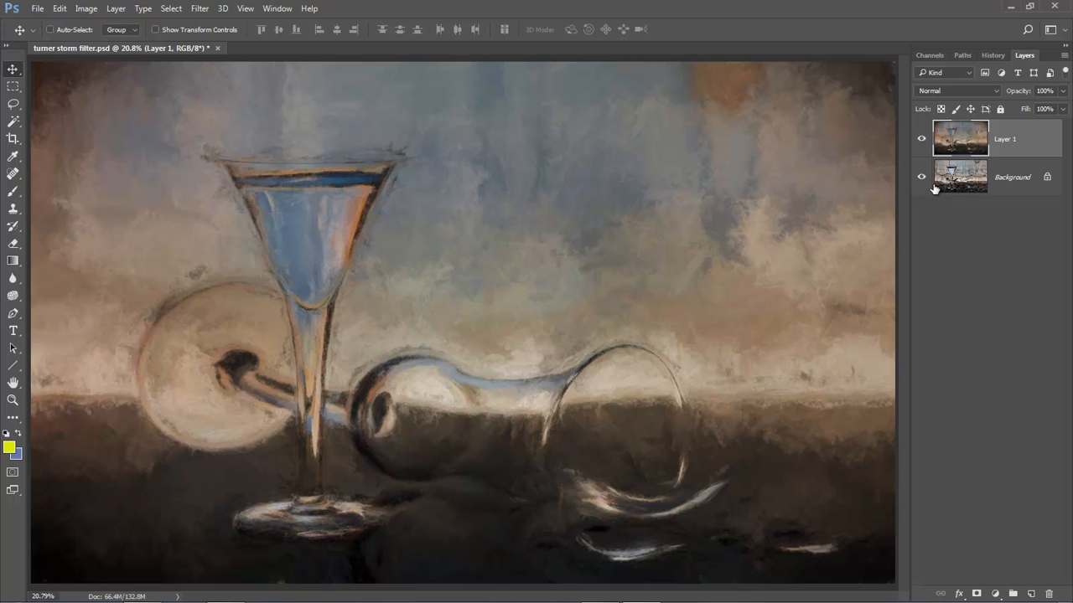
{"action": "left_click", "coordinate": [922, 140]}
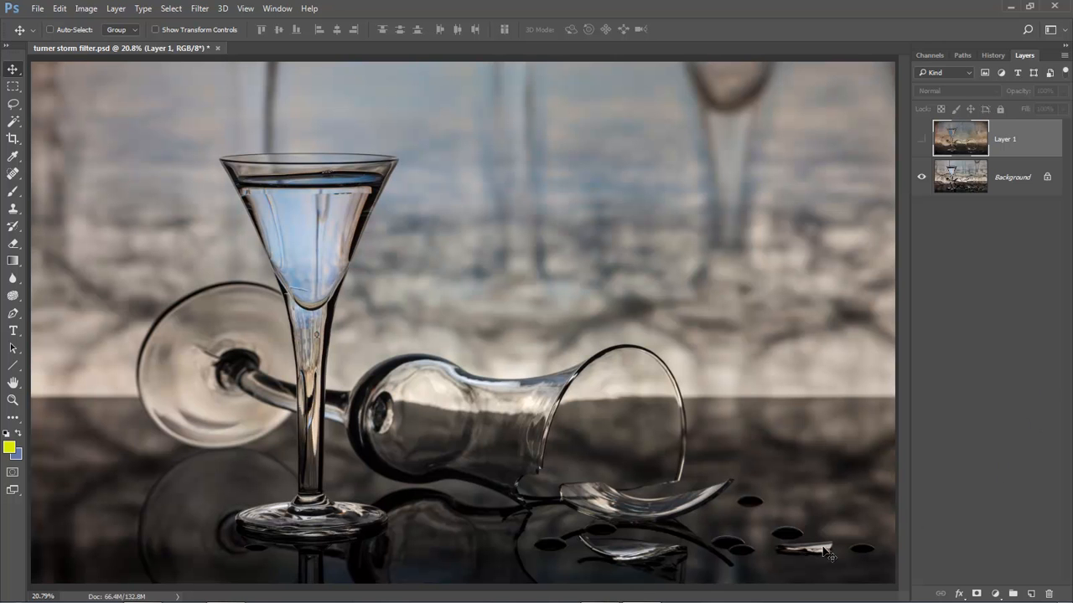
{"action": "left_click", "coordinate": [923, 142]}
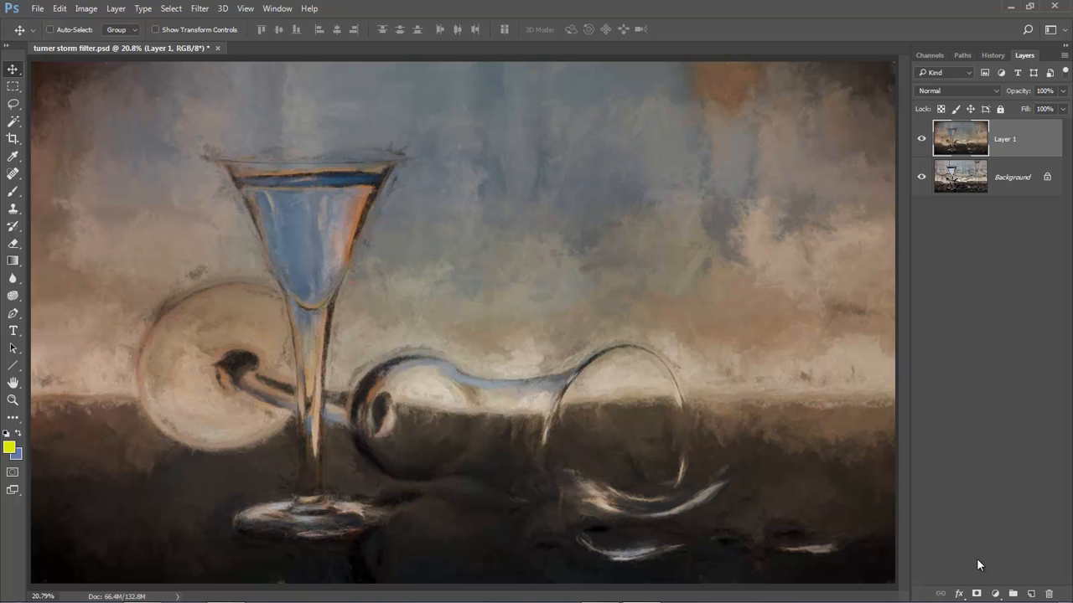
Add a layer mask to Layer 1 and paint black over the two large glass shards with a 125 px brush at 5% flow.
{"action": "left_click", "coordinate": [977, 595]}
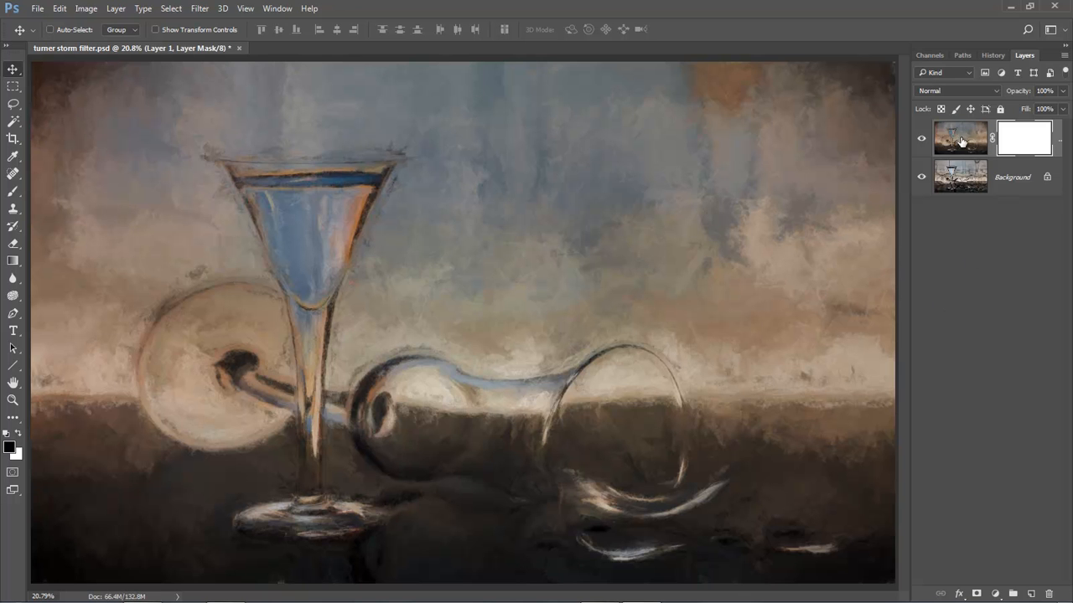
{"action": "key", "text": "ctrl+space"}
{"action": "left_click", "coordinate": [630, 539]}
{"action": "left_click", "coordinate": [637, 522]}
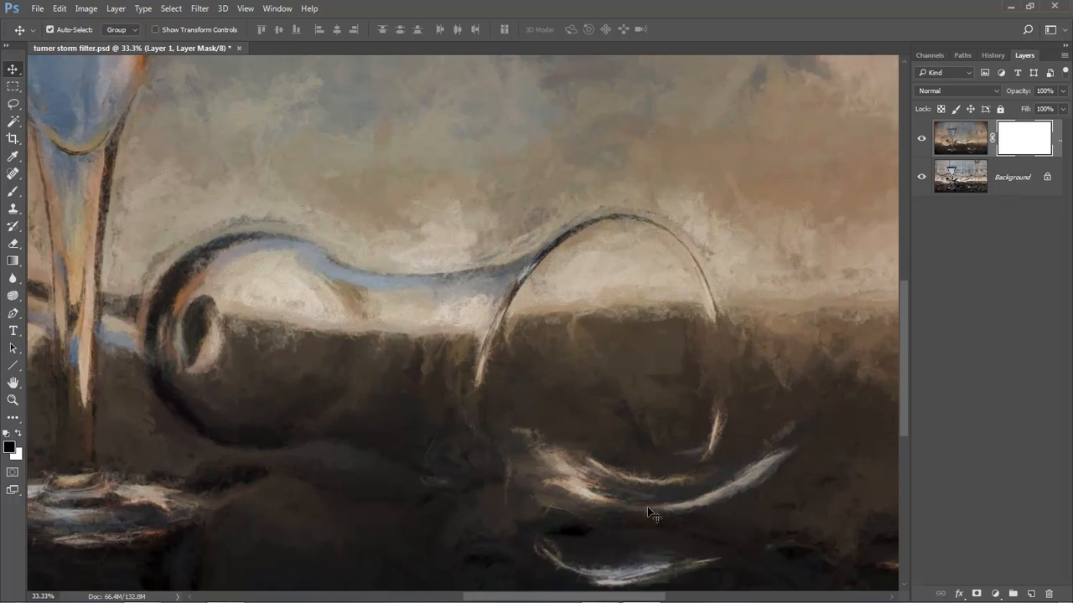
{"action": "left_click", "coordinate": [642, 510]}
{"action": "left_click_drag", "start_coordinate": [591, 491], "coordinate": [590, 375]}
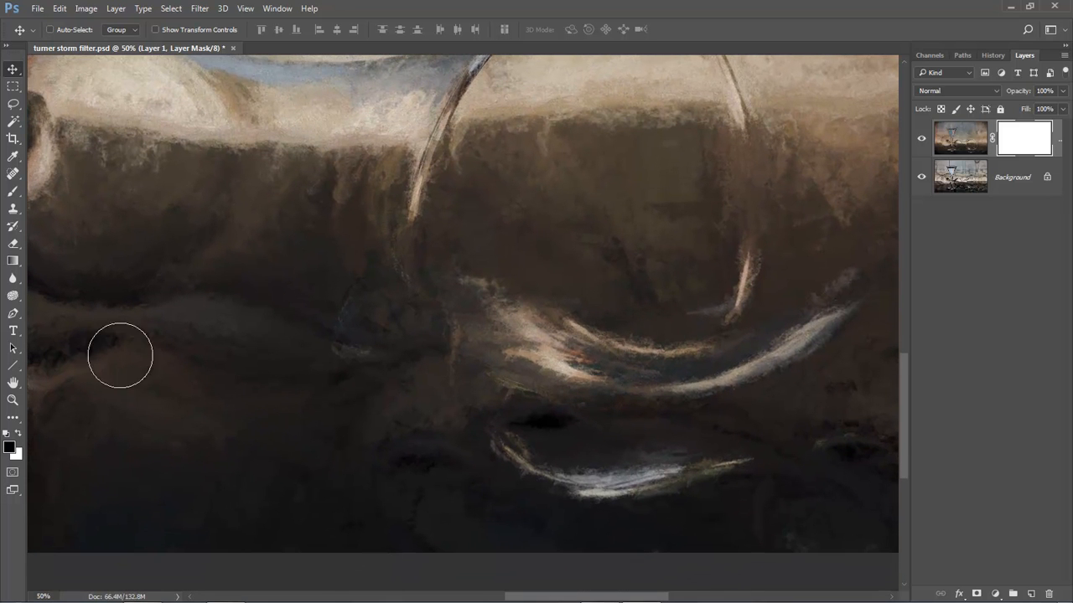
{"action": "left_click", "coordinate": [13, 191]}
{"action": "left_click", "coordinate": [45, 193]}
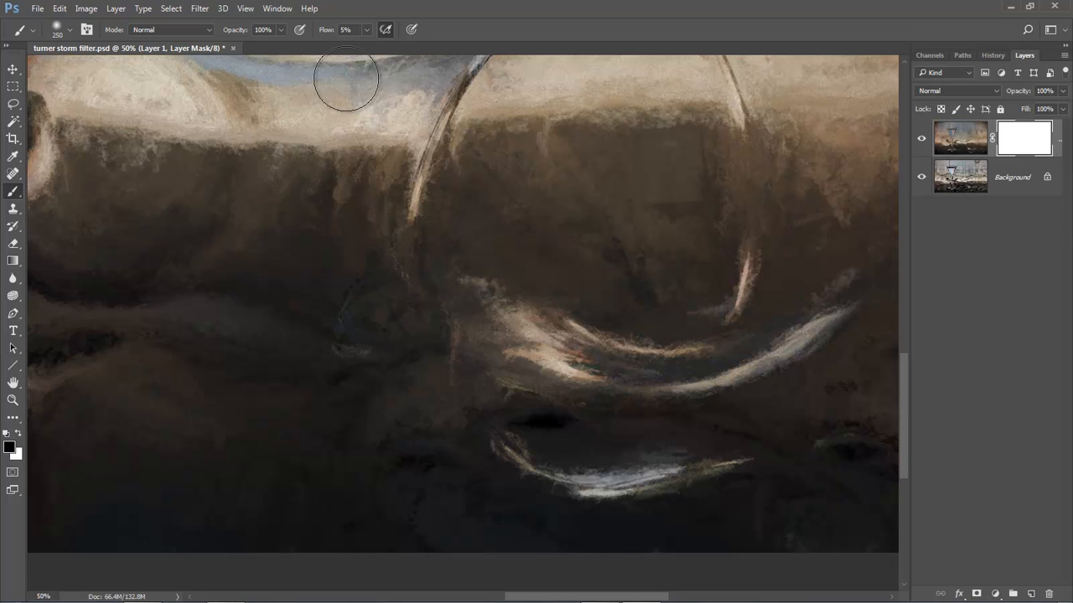
{"action": "key", "text": "bracketleft"}
{"action": "key", "text": "bracketleft"}
{"action": "key", "text": "bracketleft"}
{"action": "key", "text": "bracketleft"}
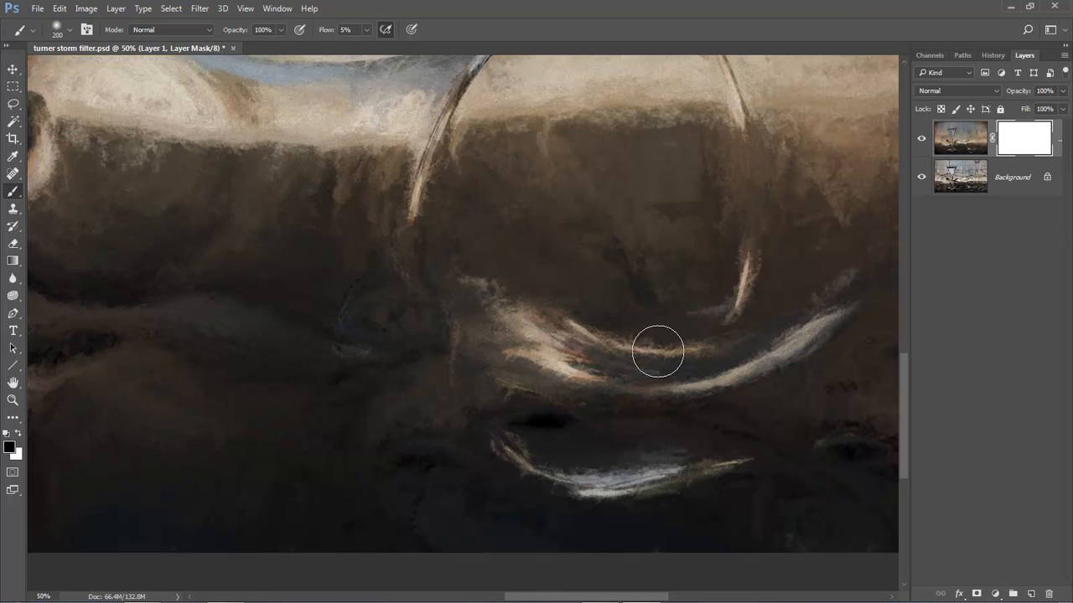
{"action": "mouse_move", "coordinate": [644, 358]}
{"action": "left_mouse_down"}
{"action": "mouse_move", "coordinate": [521, 333]}
{"action": "mouse_move", "coordinate": [514, 320]}
{"action": "mouse_move", "coordinate": [568, 344]}
{"action": "mouse_move", "coordinate": [541, 318]}
{"action": "mouse_move", "coordinate": [493, 320]}
{"action": "mouse_move", "coordinate": [512, 336]}
{"action": "mouse_move", "coordinate": [517, 371]}
{"action": "mouse_move", "coordinate": [539, 361]}
{"action": "mouse_move", "coordinate": [688, 380]}
{"action": "mouse_move", "coordinate": [657, 386]}
{"action": "mouse_move", "coordinate": [592, 359]}
{"action": "mouse_move", "coordinate": [823, 325]}
{"action": "mouse_move", "coordinate": [838, 312]}
{"action": "mouse_move", "coordinate": [735, 370]}
{"action": "mouse_move", "coordinate": [687, 379]}
{"action": "mouse_move", "coordinate": [624, 382]}
{"action": "mouse_move", "coordinate": [510, 346]}
{"action": "mouse_move", "coordinate": [522, 324]}
{"action": "mouse_move", "coordinate": [470, 328]}
{"action": "mouse_move", "coordinate": [557, 352]}
{"action": "left_mouse_up"}
{"action": "mouse_move", "coordinate": [562, 467]}
{"action": "left_mouse_down"}
{"action": "mouse_move", "coordinate": [556, 474]}
{"action": "mouse_move", "coordinate": [682, 467]}
{"action": "mouse_move", "coordinate": [609, 478]}
{"action": "mouse_move", "coordinate": [494, 445]}
{"action": "mouse_move", "coordinate": [642, 481]}
{"action": "mouse_move", "coordinate": [718, 447]}
{"action": "mouse_move", "coordinate": [554, 460]}
{"action": "mouse_move", "coordinate": [704, 469]}
{"action": "mouse_move", "coordinate": [642, 491]}
{"action": "mouse_move", "coordinate": [748, 475]}
{"action": "left_mouse_up"}
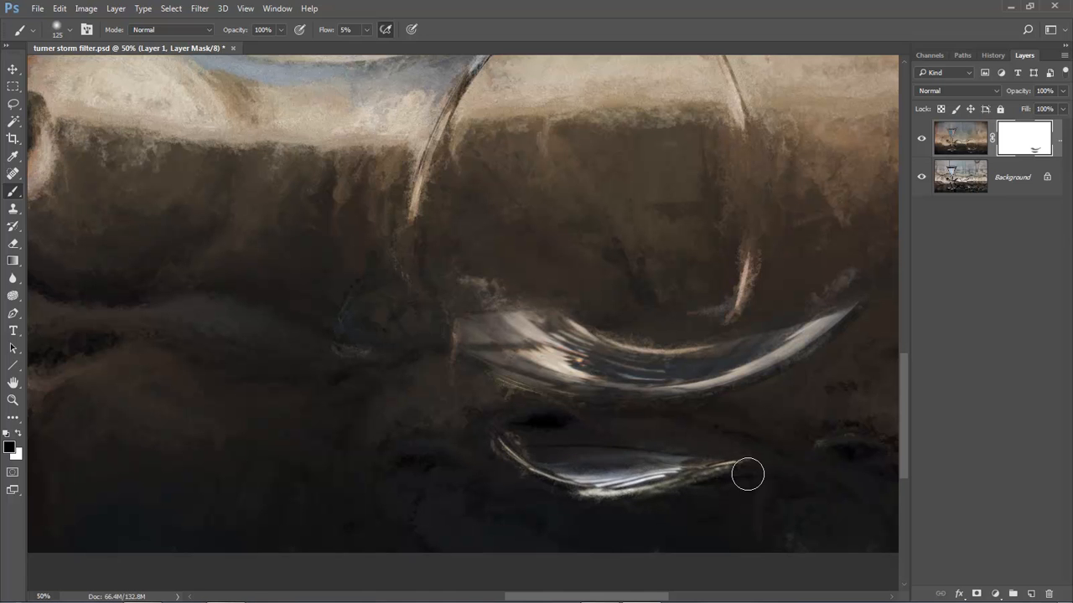
Reduce the brush size to 35 px and paint black on the mask along the upper and right rim of the broken glass.
{"action": "key", "text": "ctrl+0"}
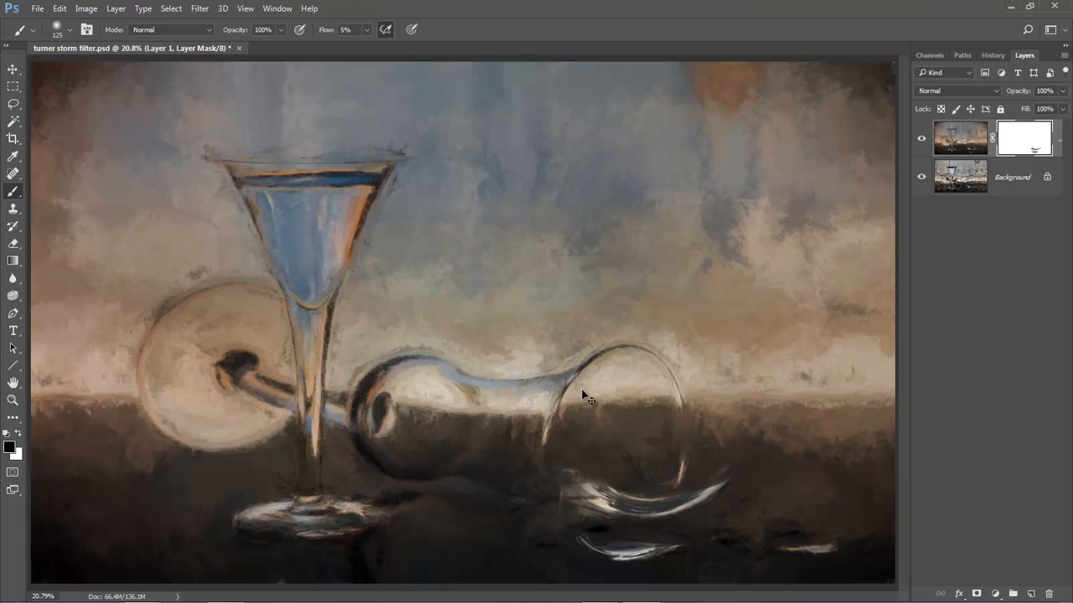
{"action": "key", "text": "ctrl+space"}
{"action": "mouse_move", "coordinate": [529, 314]}
{"action": "left_mouse_down"}
{"action": "mouse_move", "coordinate": [694, 403]}
{"action": "mouse_move", "coordinate": [779, 494]}
{"action": "left_mouse_up"}
{"action": "key", "text": "bracketleft"}
{"action": "key", "text": "bracketleft"}
{"action": "key", "text": "bracketleft"}
{"action": "key", "text": "bracketleft"}
{"action": "key", "text": "bracketleft"}
{"action": "key", "text": "bracketleft"}
{"action": "key", "text": "bracketleft"}
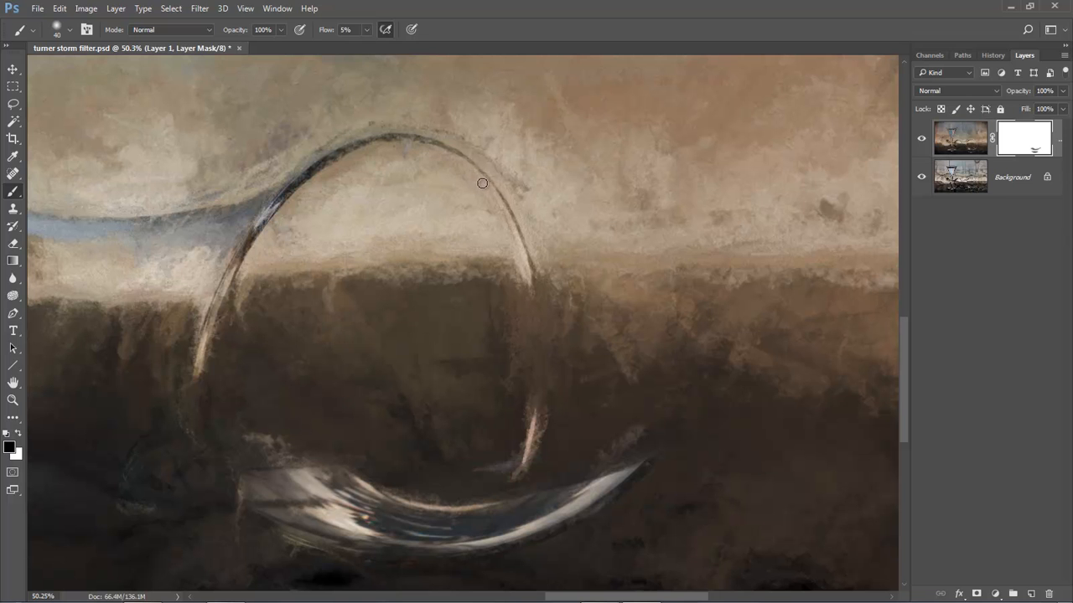
{"action": "key", "text": "bracketleft"}
{"action": "mouse_move", "coordinate": [362, 143]}
{"action": "left_mouse_down"}
{"action": "mouse_move", "coordinate": [464, 152]}
{"action": "mouse_move", "coordinate": [519, 228]}
{"action": "mouse_move", "coordinate": [511, 209]}
{"action": "mouse_move", "coordinate": [534, 266]}
{"action": "left_mouse_up"}
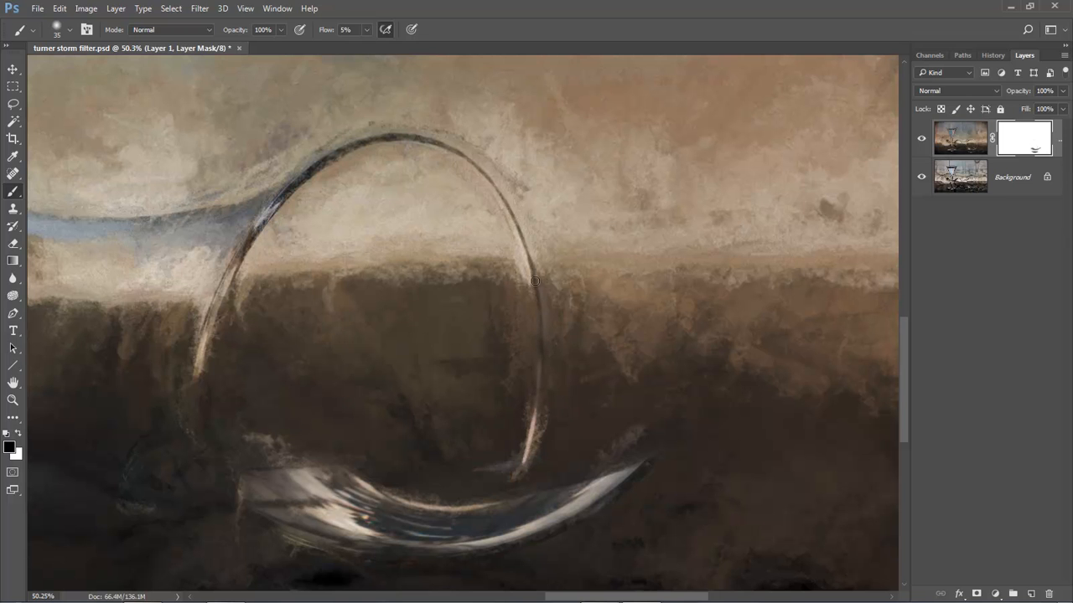
Paint black on the mask along the right rim of the broken glass, and flatten the image.
{"action": "mouse_move", "coordinate": [536, 294]}
{"action": "left_mouse_down"}
{"action": "mouse_move", "coordinate": [511, 206]}
{"action": "mouse_move", "coordinate": [485, 178]}
{"action": "left_mouse_up"}
{"action": "key", "text": "ctrl+0"}
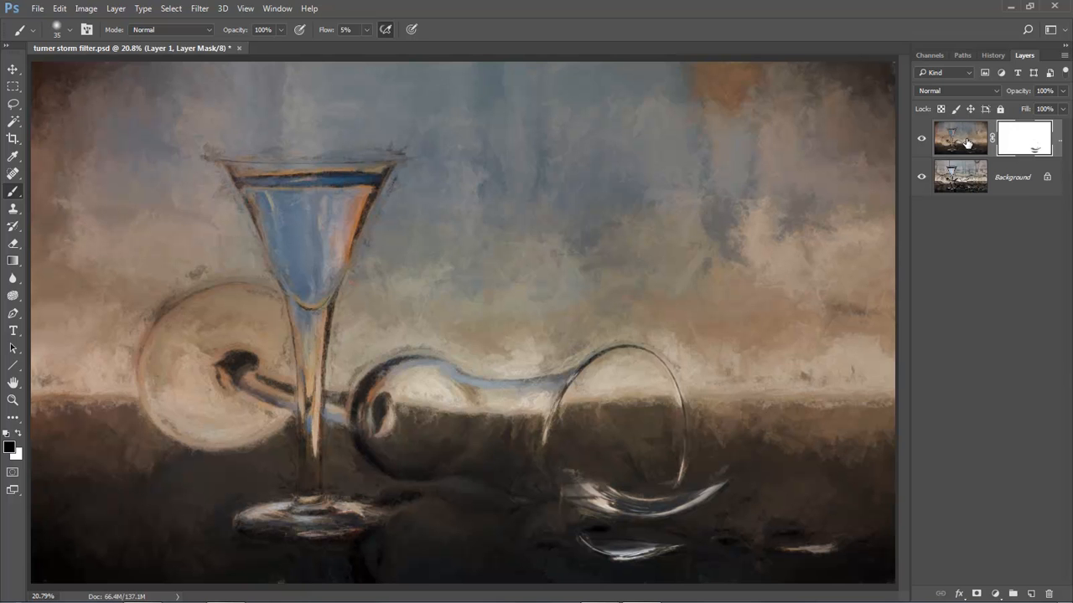
{"action": "left_click", "coordinate": [1066, 57]}
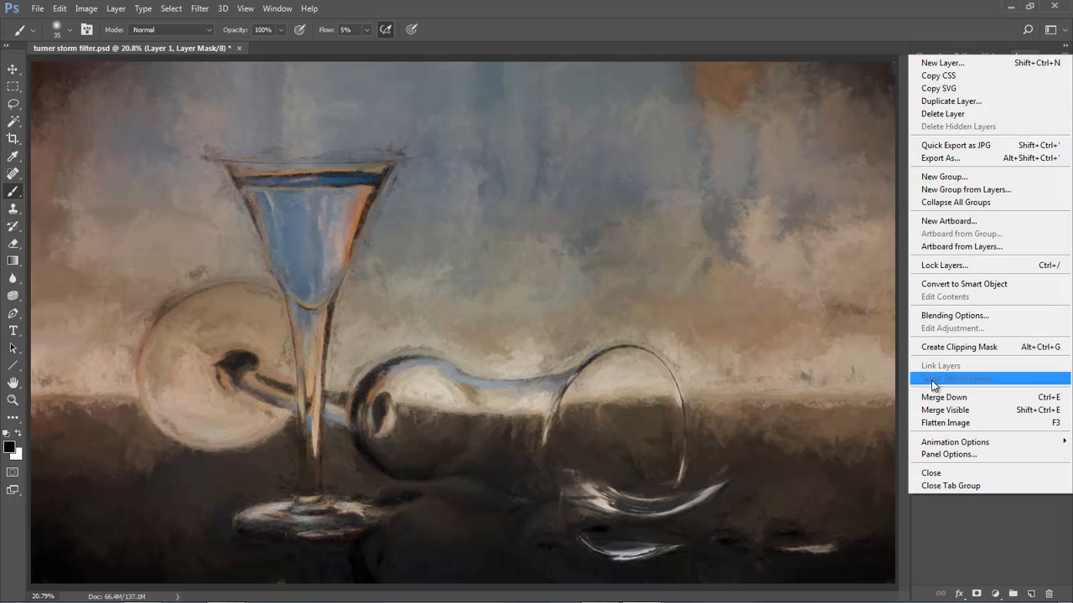
{"action": "left_click", "coordinate": [934, 423]}
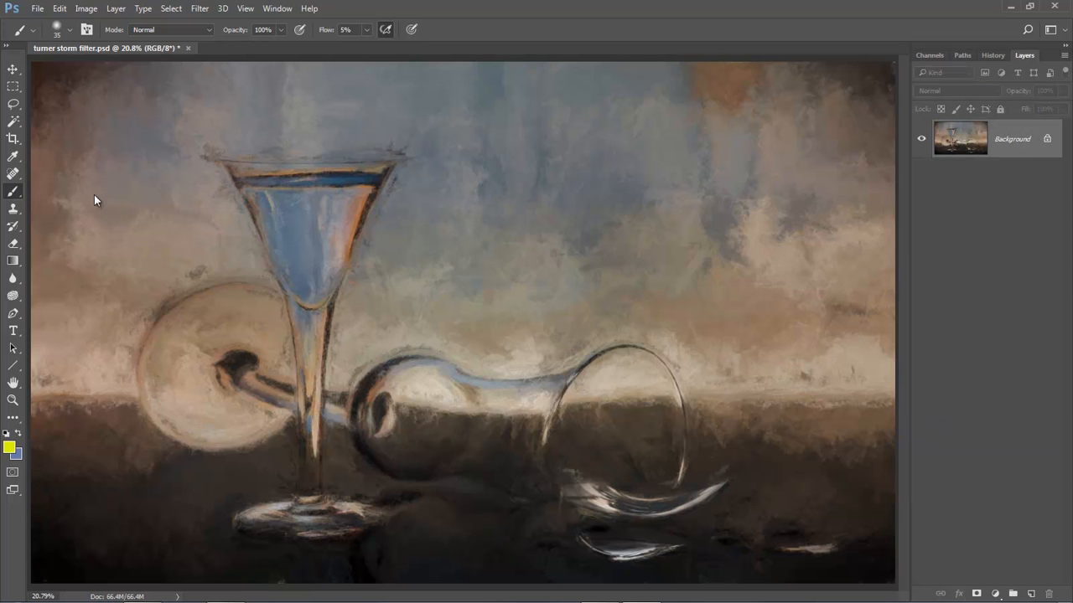
Remove the bright glass fragment at the lower right of the picture with the Spot Healing Brush, enlarging the brush from 70 to 100 px.
{"action": "left_click_drag", "start_coordinate": [13, 173], "coordinate": [55, 177]}
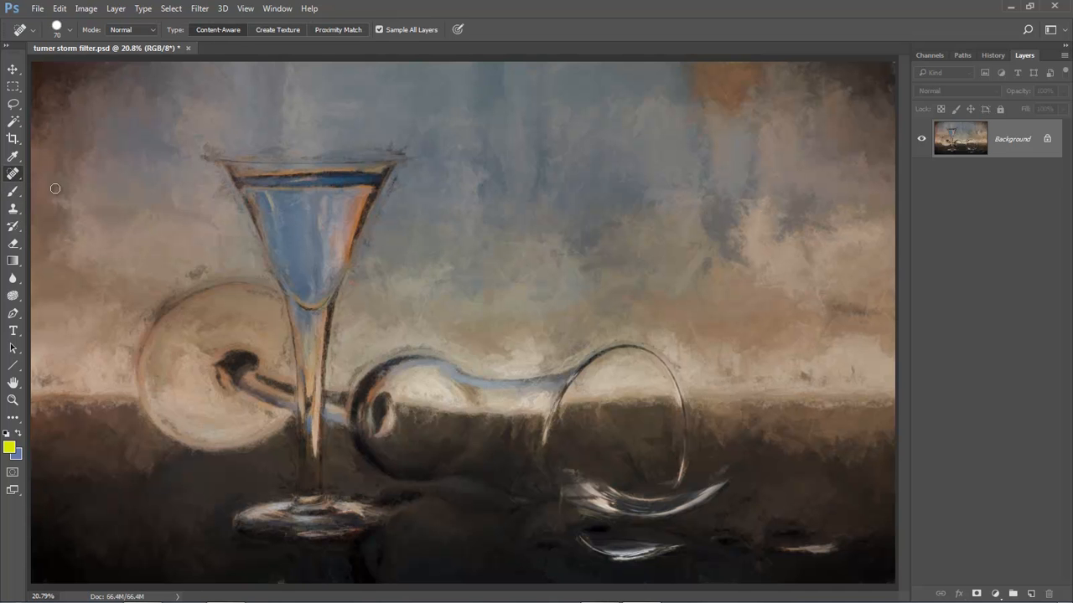
{"action": "mouse_move", "coordinate": [777, 550]}
{"action": "left_mouse_down"}
{"action": "mouse_move", "coordinate": [838, 547]}
{"action": "mouse_move", "coordinate": [810, 547]}
{"action": "mouse_move", "coordinate": [827, 548]}
{"action": "left_mouse_up"}
{"action": "key", "text": "bracketright"}
{"action": "key", "text": "bracketright"}
{"action": "key", "text": "bracketright"}
{"action": "left_click_drag", "start_coordinate": [713, 548], "coordinate": [807, 534]}
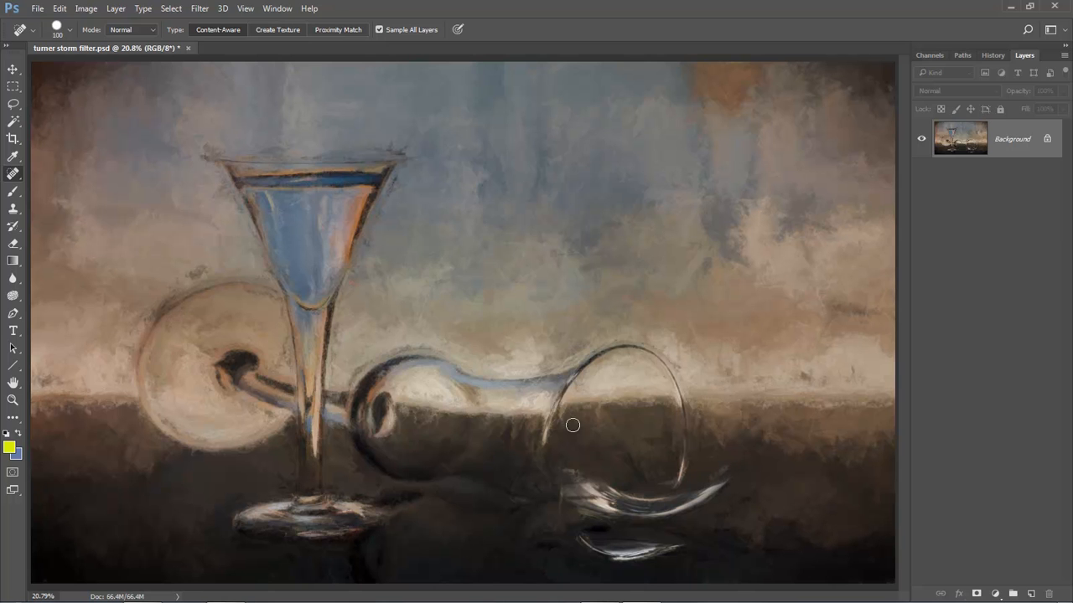
Saturate the upright glass from bowl to base using the Sponge tool at 175 px and 23% flow, and collapse the panels beside the canvas.
{"action": "left_click", "coordinate": [19, 298]}
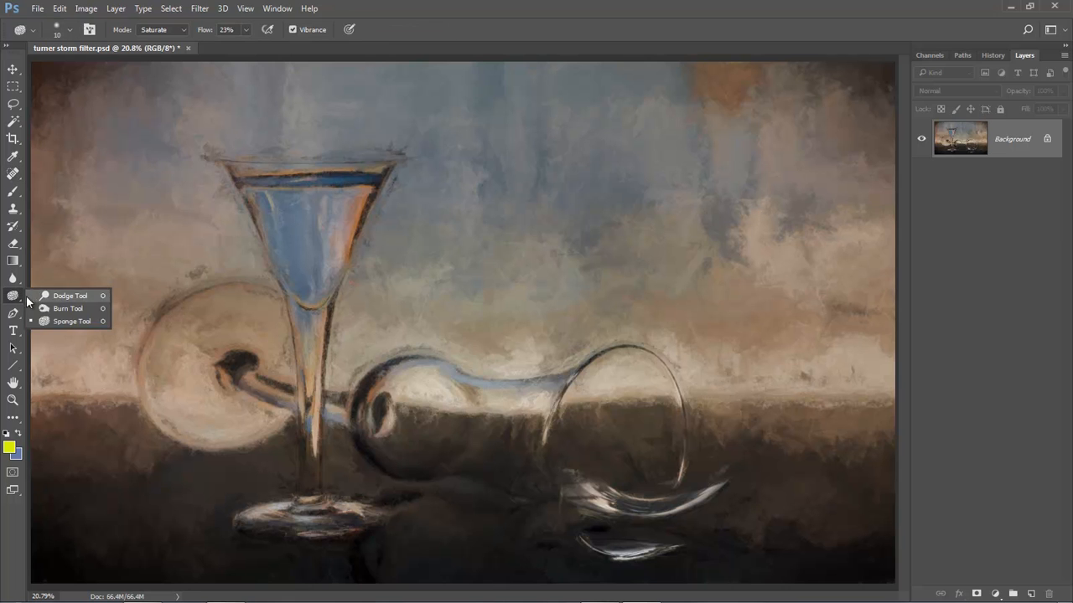
{"action": "left_click", "coordinate": [50, 322]}
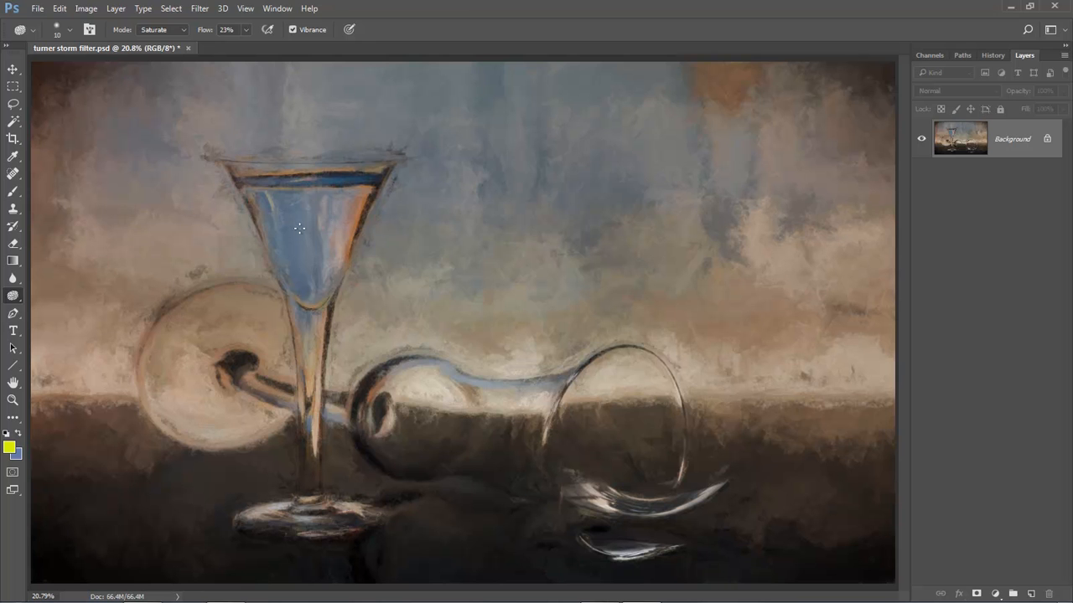
{"action": "key", "text": "bracketright"}
{"action": "key", "text": "bracketright"}
{"action": "key", "text": "bracketright"}
{"action": "key", "text": "bracketright"}
{"action": "key", "text": "bracketright"}
{"action": "key", "text": "bracketright"}
{"action": "key", "text": "bracketright"}
{"action": "key", "text": "bracketright"}
{"action": "key", "text": "bracketright"}
{"action": "mouse_move", "coordinate": [268, 207]}
{"action": "left_mouse_down"}
{"action": "mouse_move", "coordinate": [296, 294]}
{"action": "mouse_move", "coordinate": [286, 200]}
{"action": "mouse_move", "coordinate": [307, 265]}
{"action": "mouse_move", "coordinate": [317, 196]}
{"action": "mouse_move", "coordinate": [327, 292]}
{"action": "mouse_move", "coordinate": [360, 195]}
{"action": "mouse_move", "coordinate": [318, 291]}
{"action": "mouse_move", "coordinate": [349, 215]}
{"action": "mouse_move", "coordinate": [342, 201]}
{"action": "mouse_move", "coordinate": [314, 226]}
{"action": "mouse_move", "coordinate": [303, 168]}
{"action": "mouse_move", "coordinate": [244, 166]}
{"action": "mouse_move", "coordinate": [373, 172]}
{"action": "mouse_move", "coordinate": [281, 171]}
{"action": "mouse_move", "coordinate": [301, 222]}
{"action": "mouse_move", "coordinate": [323, 377]}
{"action": "mouse_move", "coordinate": [307, 296]}
{"action": "mouse_move", "coordinate": [312, 499]}
{"action": "mouse_move", "coordinate": [309, 486]}
{"action": "mouse_move", "coordinate": [285, 525]}
{"action": "mouse_move", "coordinate": [266, 523]}
{"action": "mouse_move", "coordinate": [372, 530]}
{"action": "mouse_move", "coordinate": [264, 528]}
{"action": "mouse_move", "coordinate": [301, 511]}
{"action": "mouse_move", "coordinate": [258, 524]}
{"action": "left_mouse_up"}
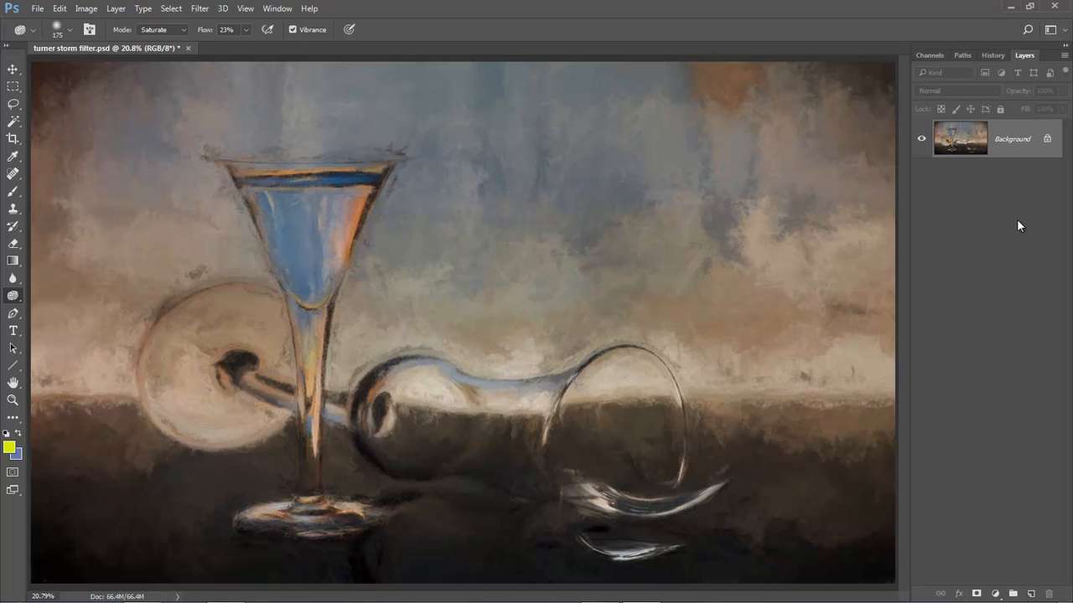
{"action": "left_click", "coordinate": [1065, 46]}
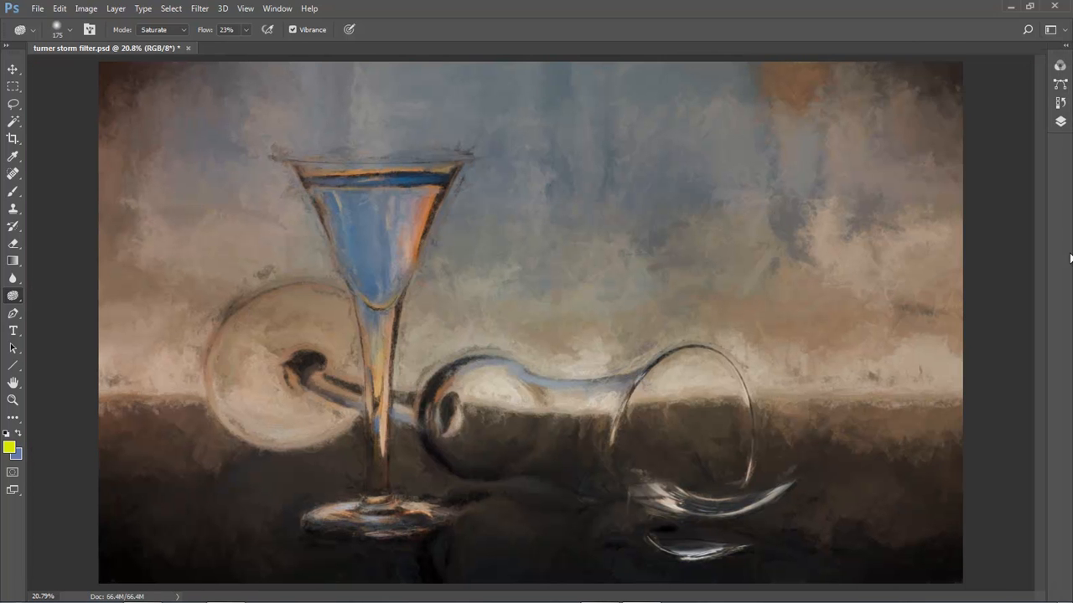